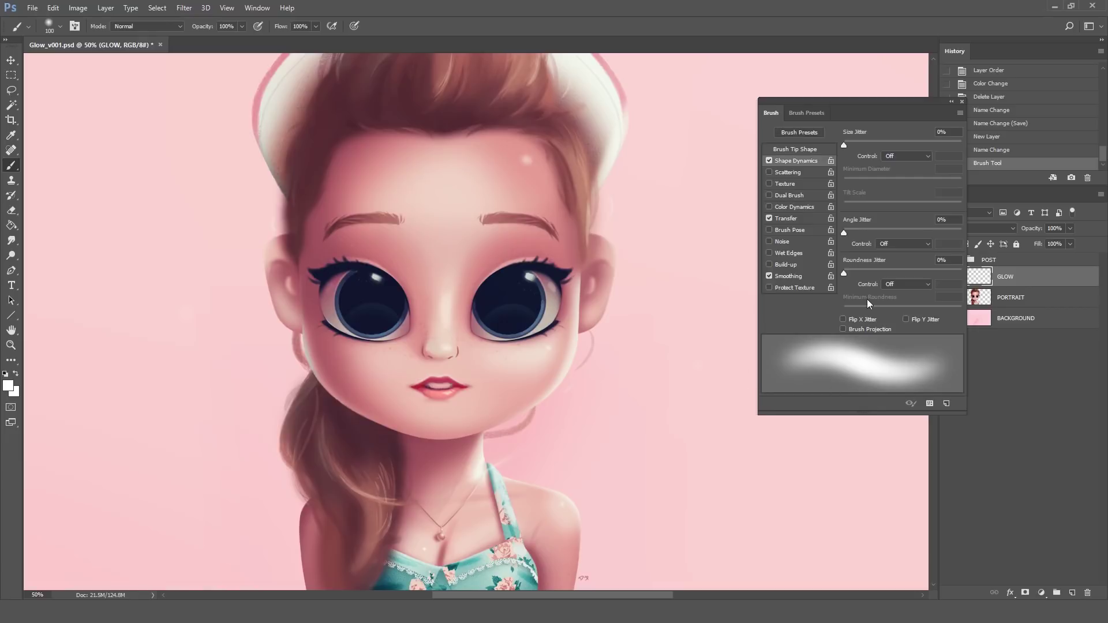
- Try Pen Pressure as the brush's size control with a wavy test stroke beside the portrait, and undo the stroke
click(903, 157)
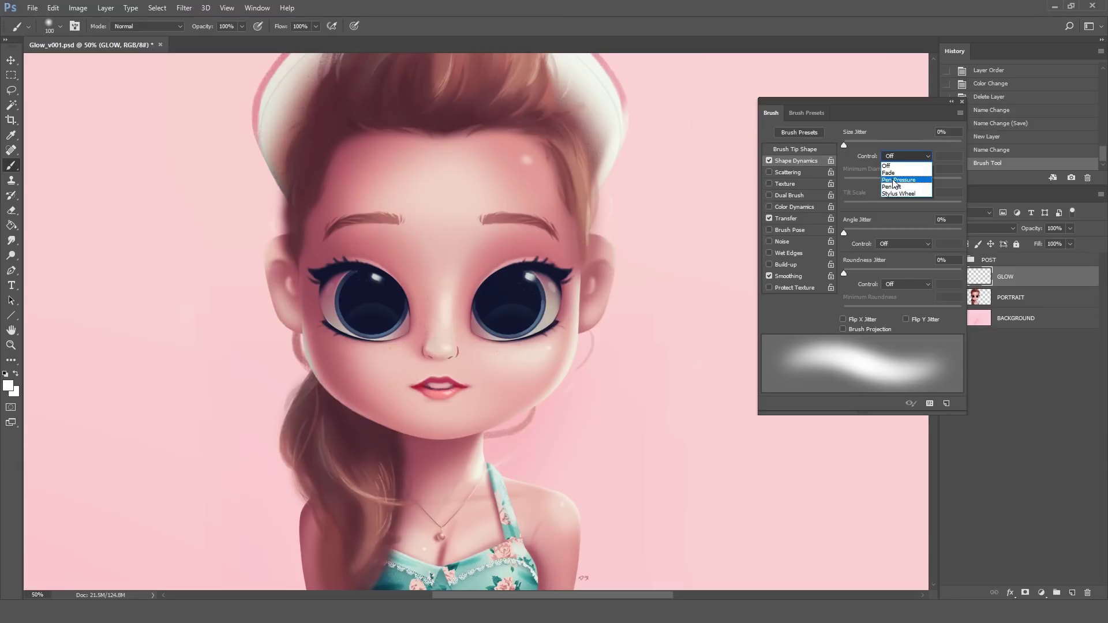
click(893, 180)
mouse_move(696, 277)
mouse_down()
mouse_move(696, 345)
mouse_move(671, 405)
mouse_move(718, 472)
mouse_move(684, 527)
mouse_up()
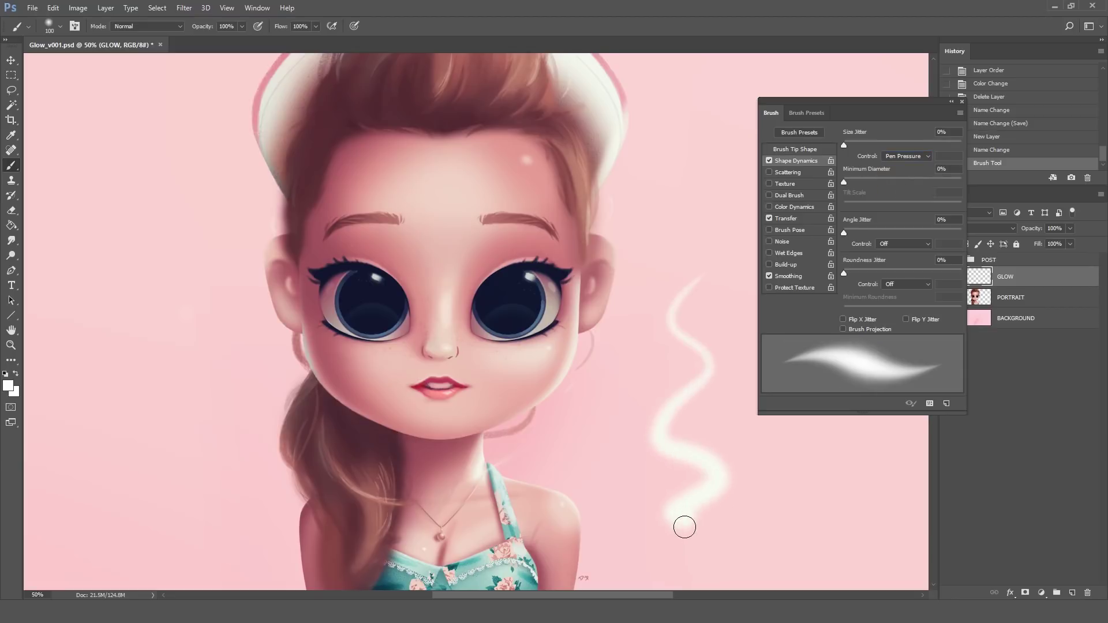
key(ctrl+z)
- Set the brush's size control to Off, check it with a test stroke, undo that stroke and close the brush settings
click(918, 159)
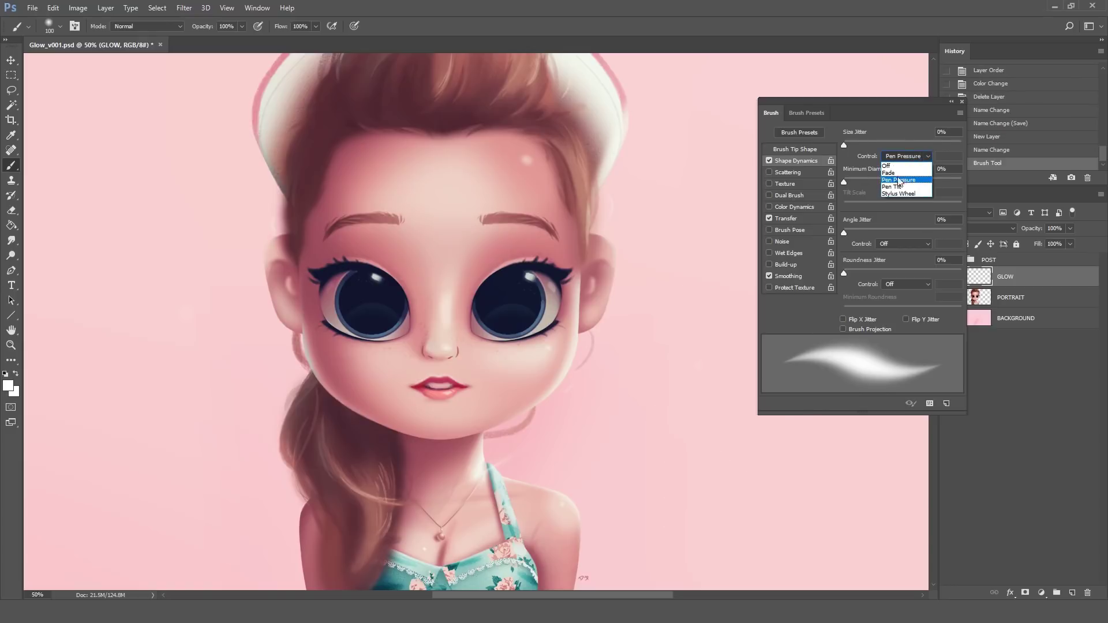
click(897, 155)
mouse_move(710, 245)
mouse_down()
mouse_move(700, 266)
mouse_move(720, 293)
mouse_move(651, 369)
mouse_move(715, 423)
mouse_move(696, 488)
mouse_move(728, 489)
mouse_up()
key(ctrl+z)
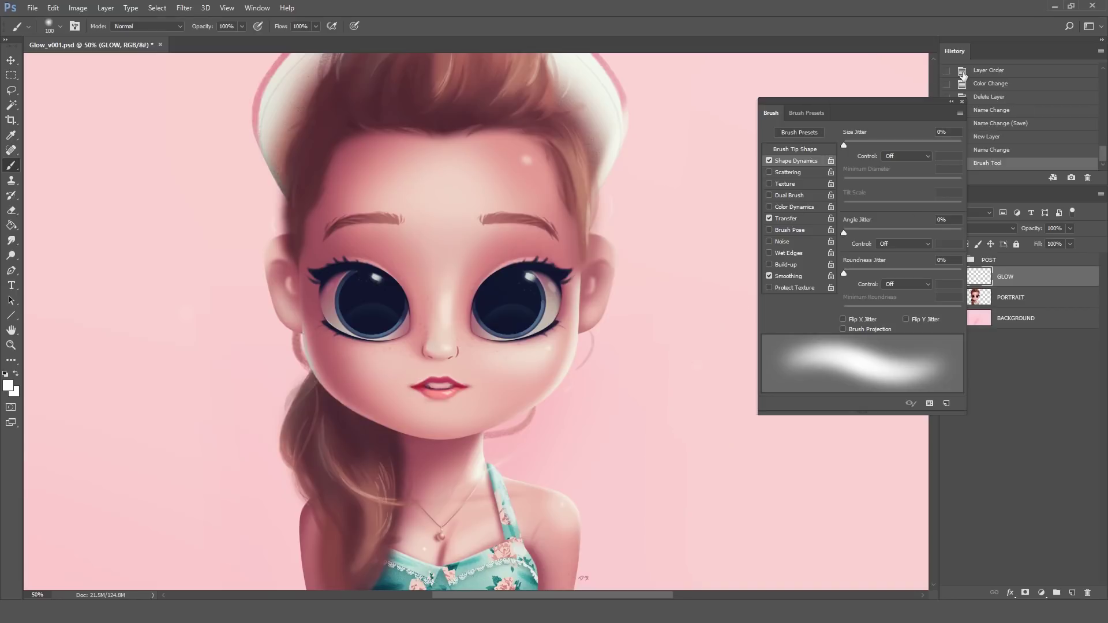
click(961, 102)
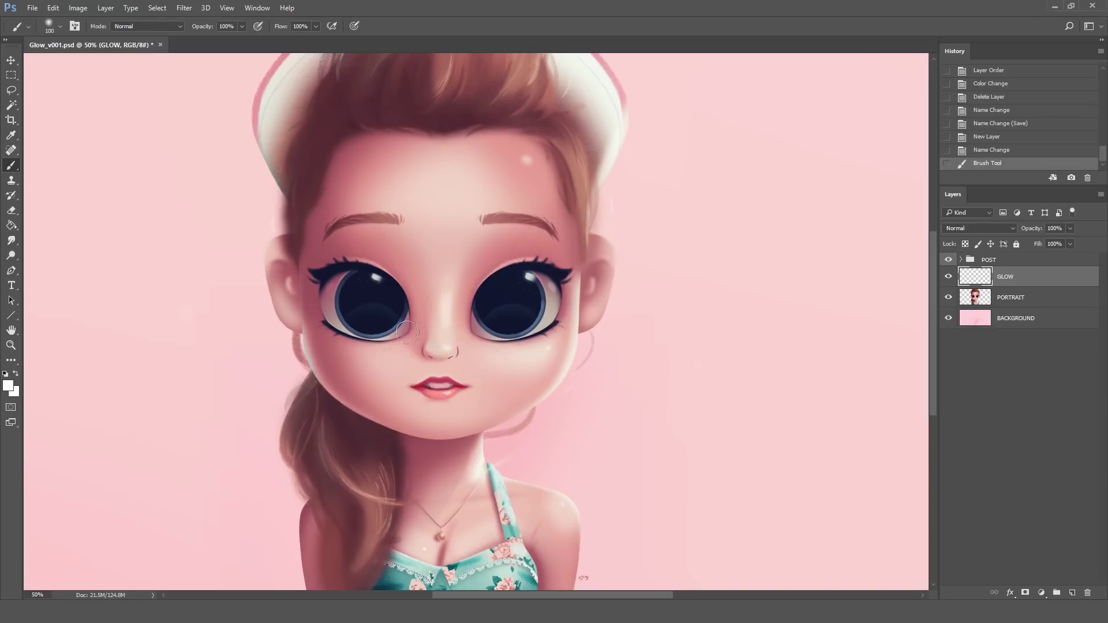
- Paint soft white glow on the GLOW layer over the nose, down the face's right edge and on the right ear
drag(448, 349, 446, 351)
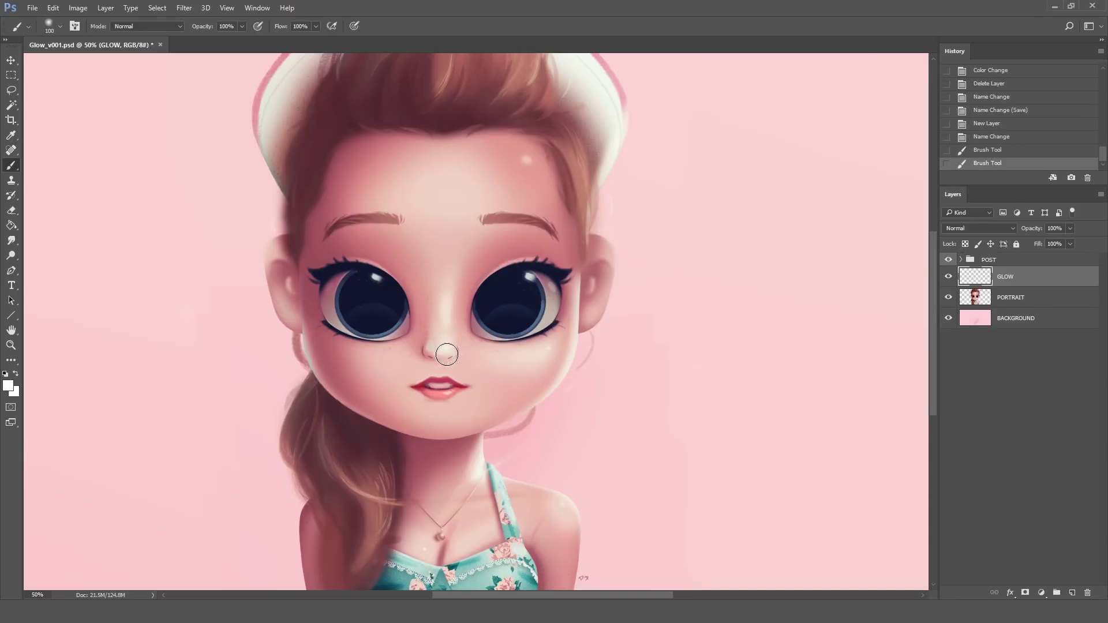
drag(440, 311, 448, 274)
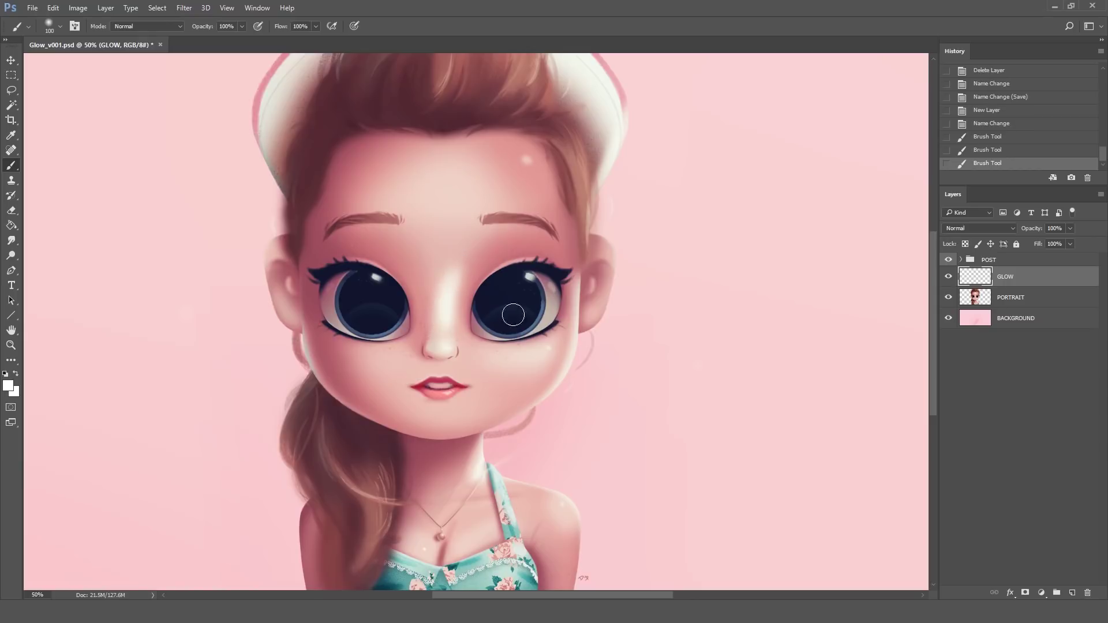
drag(578, 283, 529, 410)
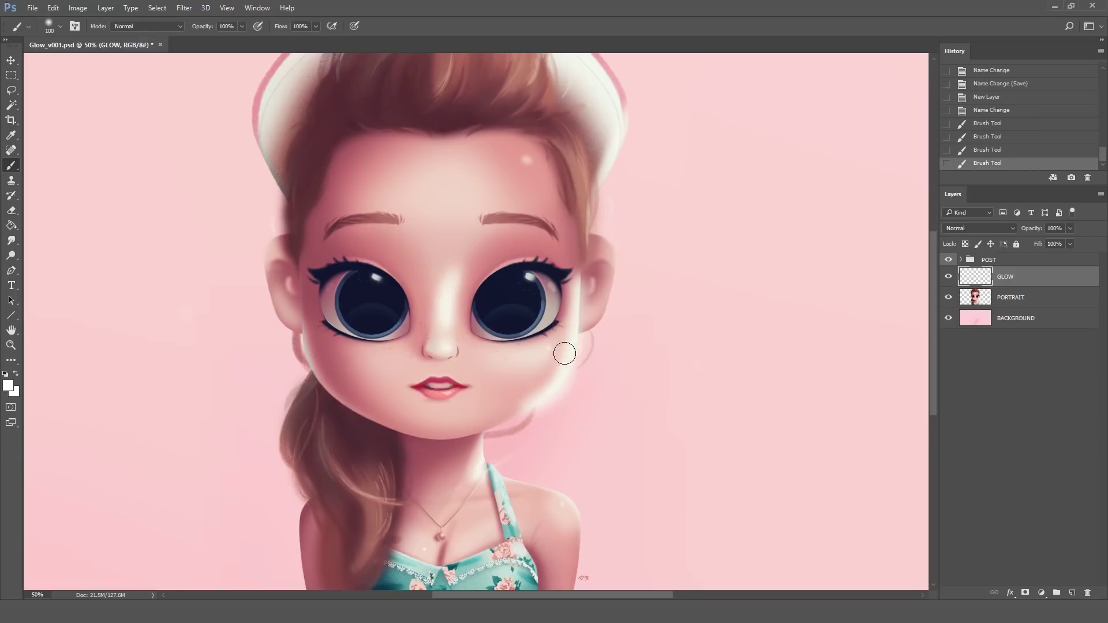
mouse_move(598, 237)
mouse_down()
mouse_move(613, 240)
mouse_move(608, 268)
mouse_up()
drag(600, 232, 616, 252)
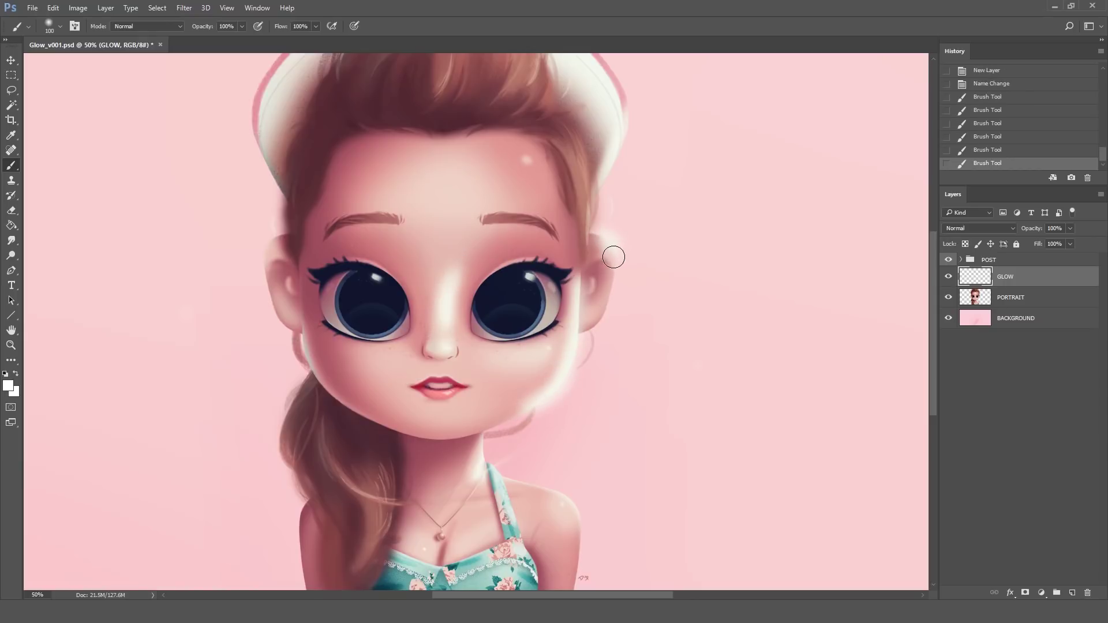
- Paint soft white glow along the hat's right edge and over the hair at the forehead
drag(622, 122, 596, 198)
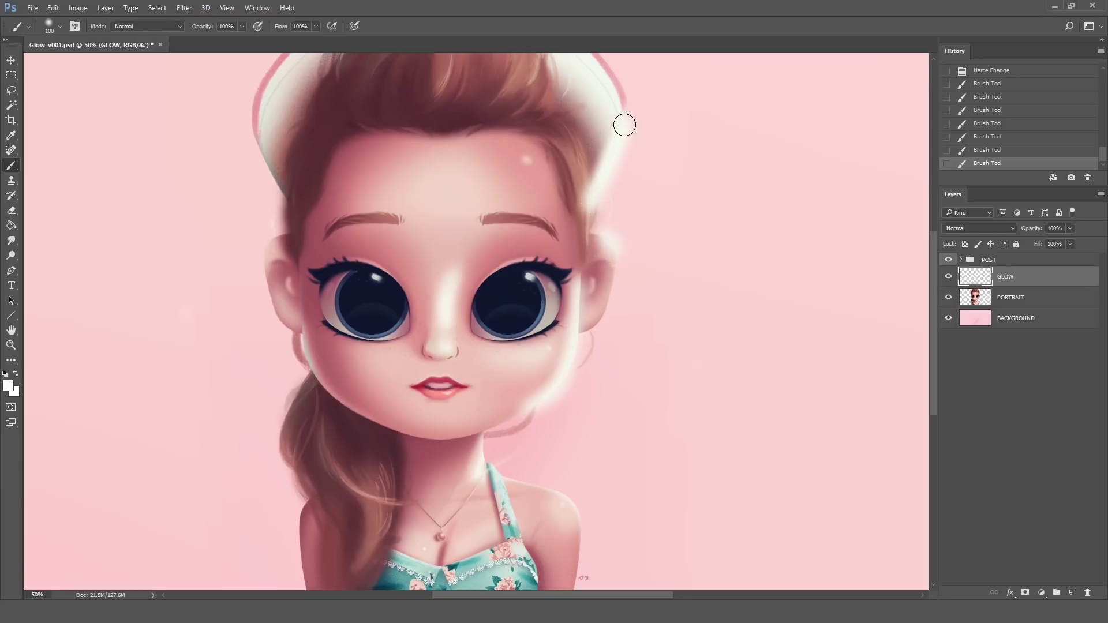
drag(624, 93, 630, 113)
drag(553, 121, 550, 57)
drag(428, 111, 449, 59)
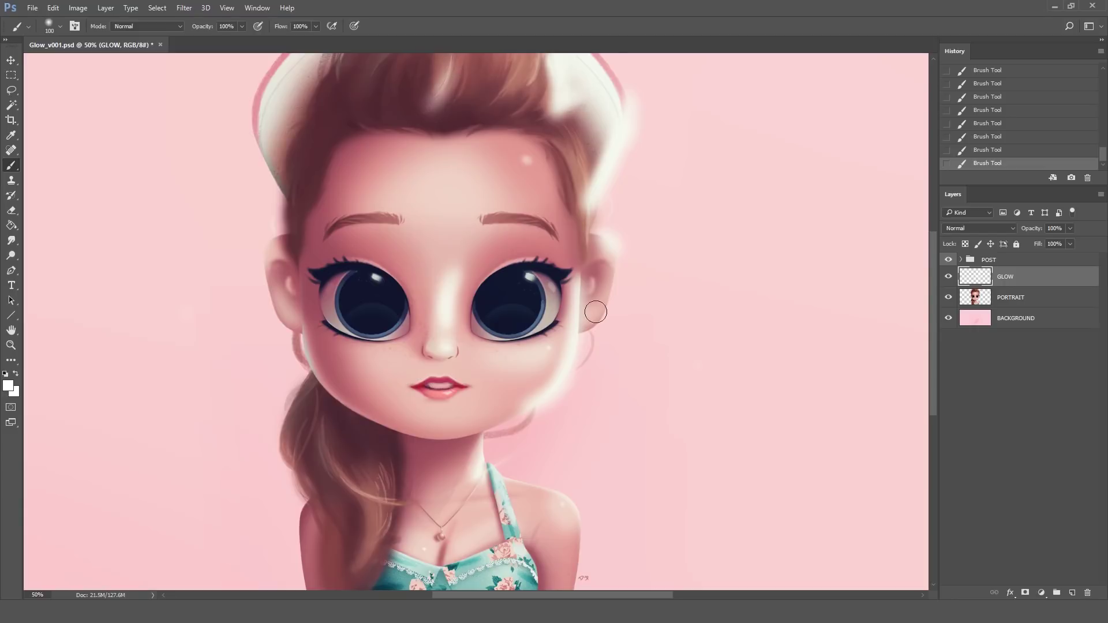
- Paint soft white glow on the neck, the right shoulder and the upper edge of the floral dress
mouse_move(482, 476)
mouse_down()
mouse_move(464, 501)
mouse_move(508, 506)
mouse_move(498, 472)
mouse_move(574, 514)
mouse_up()
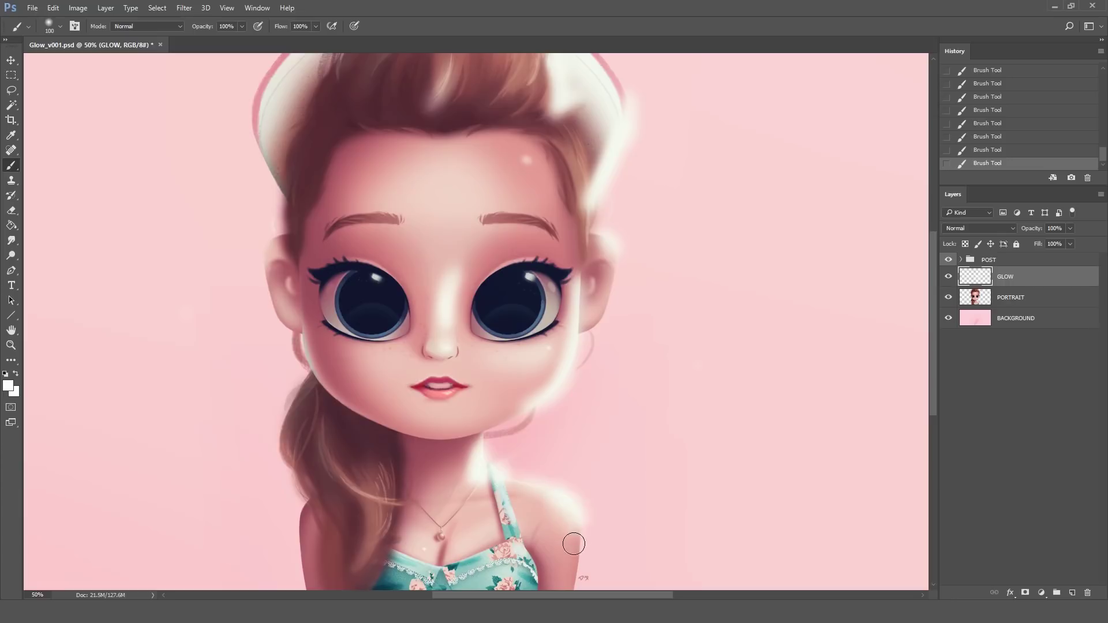
drag(515, 546, 535, 572)
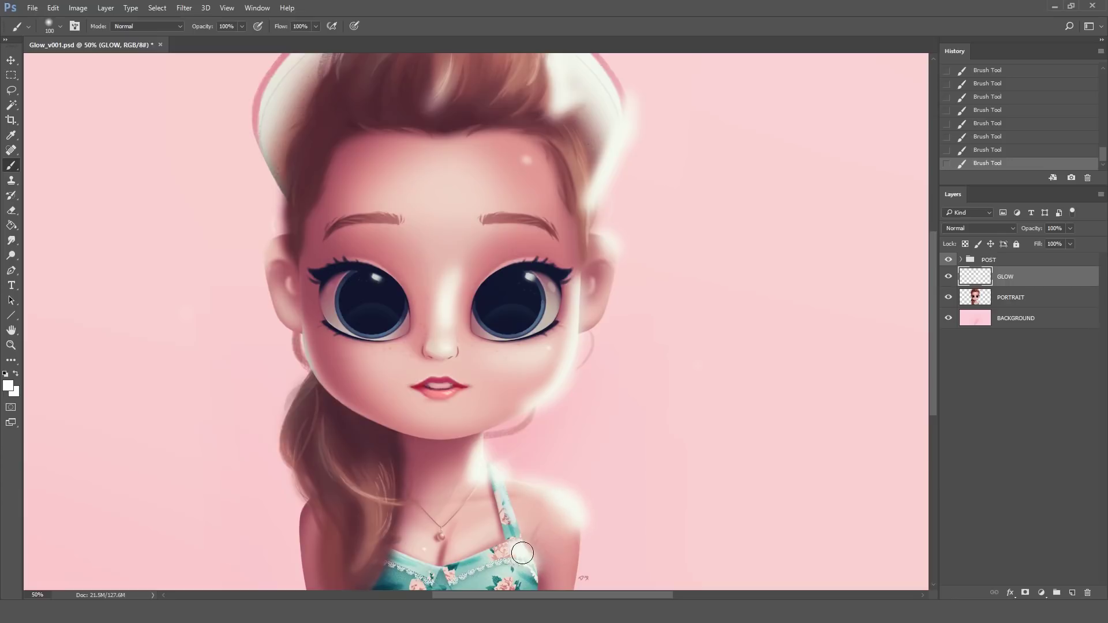
drag(426, 566, 426, 560)
- Paint soft white glow on the left ear, the left cheek's edge and the ponytail's highlights
drag(281, 235, 267, 283)
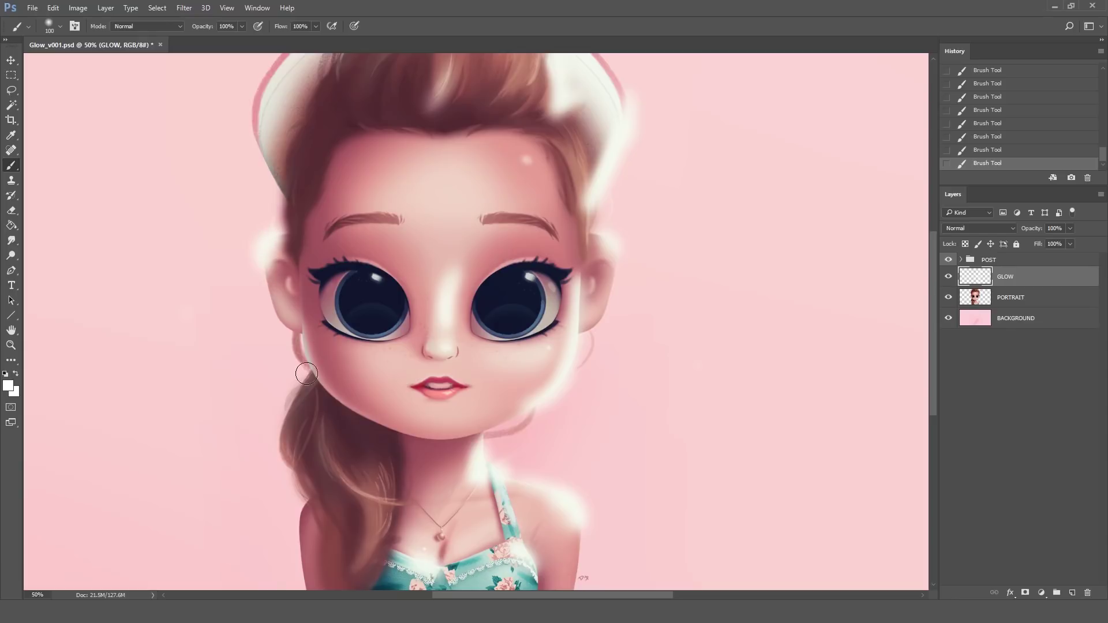
drag(301, 330, 312, 375)
mouse_move(343, 476)
mouse_down()
mouse_move(373, 494)
mouse_move(383, 520)
mouse_up()
drag(385, 472, 385, 524)
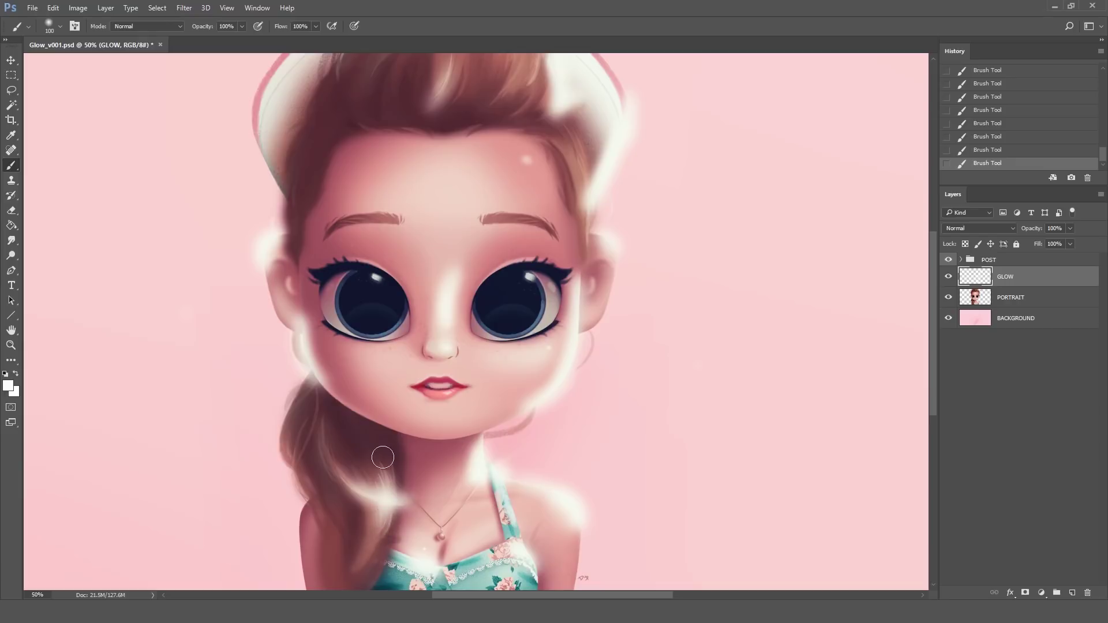
- Add more white glow to the halter strap and front hair, and brighten the hat's left edge
mouse_move(483, 480)
mouse_down()
mouse_move(471, 500)
mouse_move(476, 492)
mouse_move(515, 523)
mouse_move(506, 497)
mouse_move(515, 522)
mouse_up()
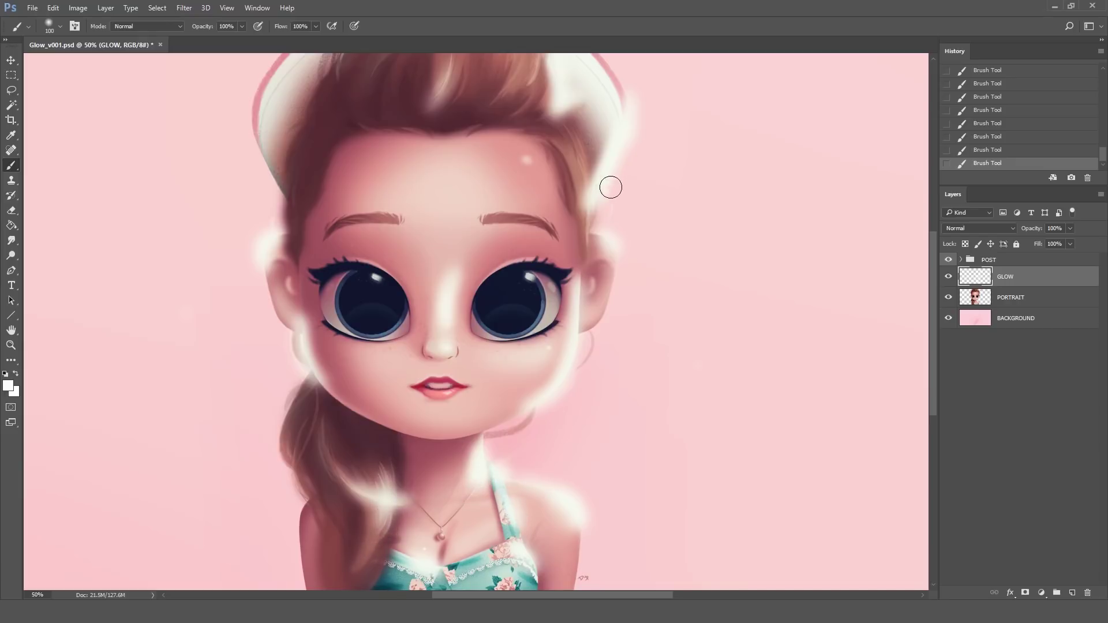
drag(446, 70, 436, 98)
drag(265, 181, 248, 115)
- Paint a white highlight on the lower lip with a smaller soft brush
click(60, 27)
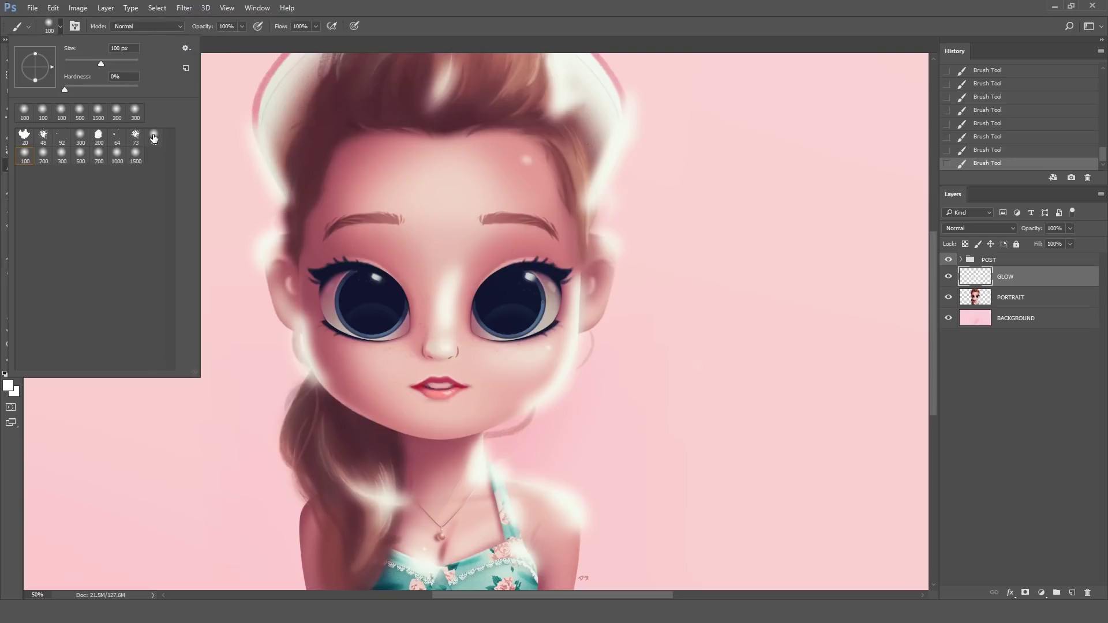
click(153, 138)
click(447, 392)
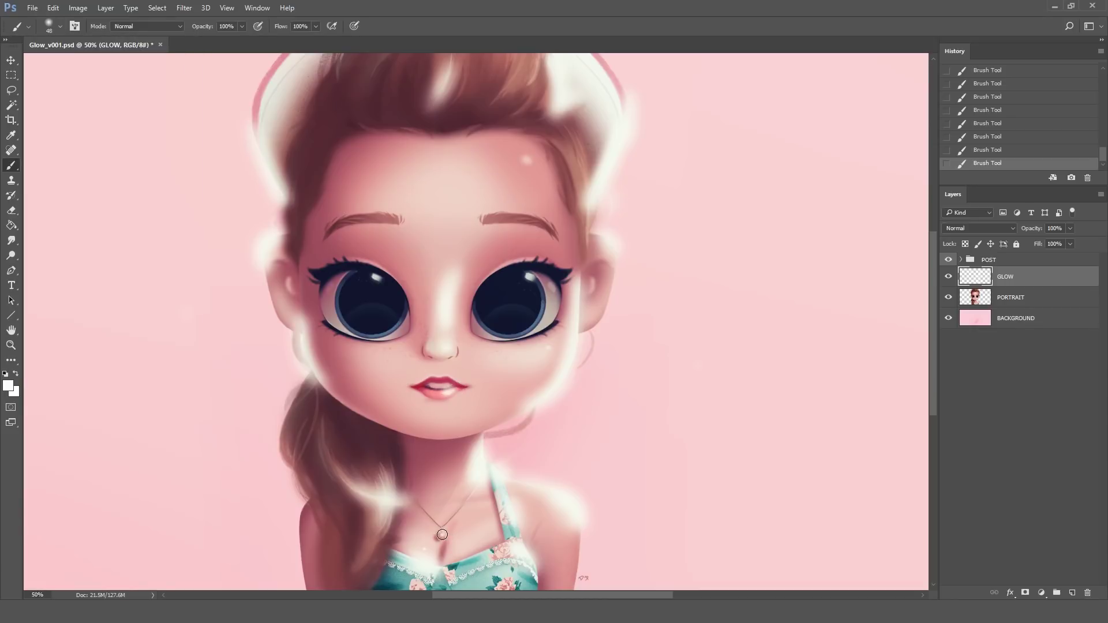
- Add a white highlight spot on the right side of the forehead with the 100 px soft brush
click(59, 26)
click(25, 154)
click(526, 158)
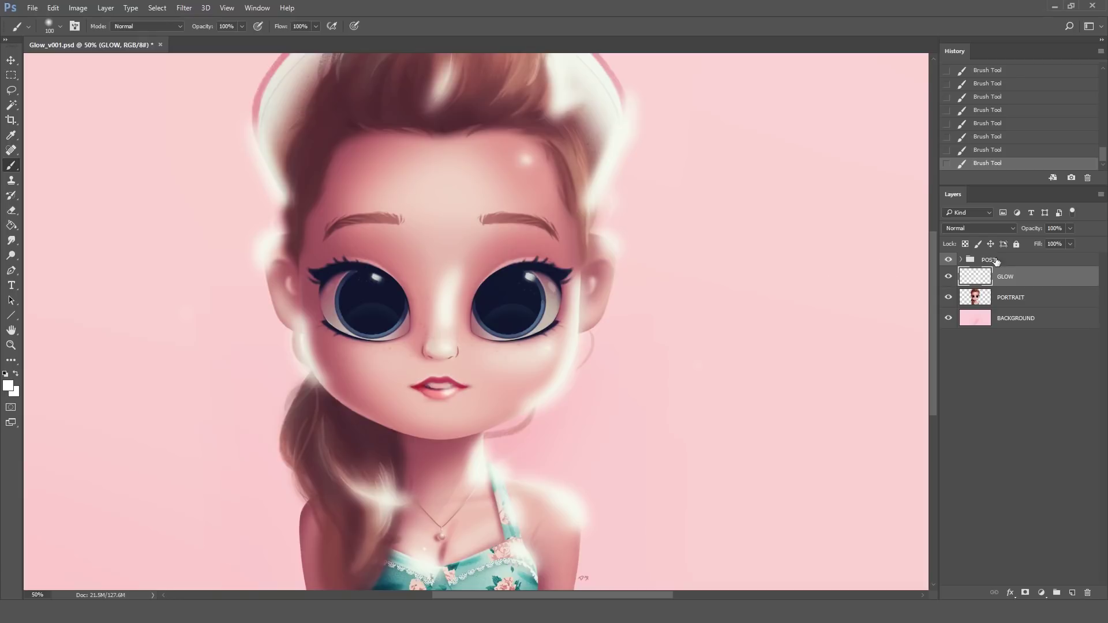
- Set the GLOW layer's blending mode to Soft Light and compare the image with the layer hidden and shown
click(971, 228)
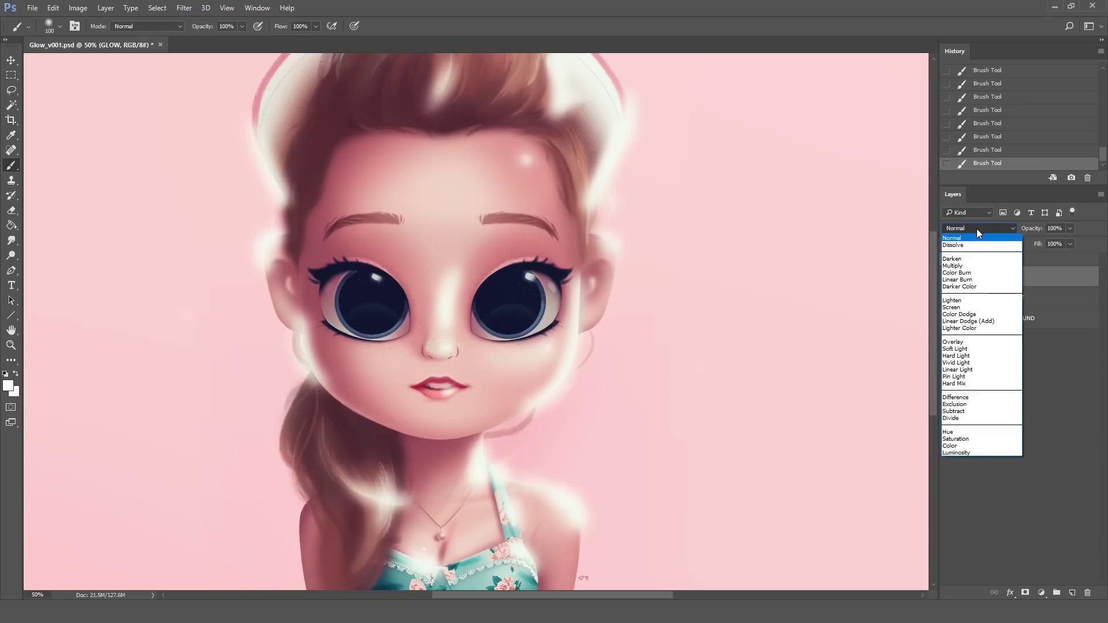
click(950, 349)
click(949, 277)
click(949, 278)
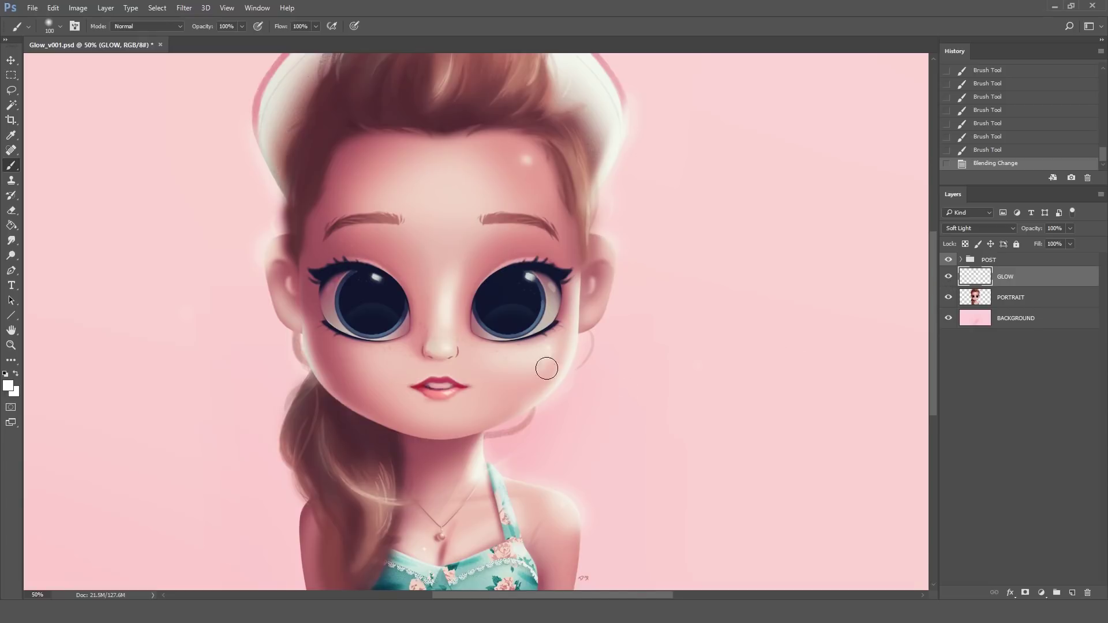
- Erase excess glow around the jaw, beside the hat and on the front hair with a 200 px soft Eraser
click(13, 208)
click(59, 28)
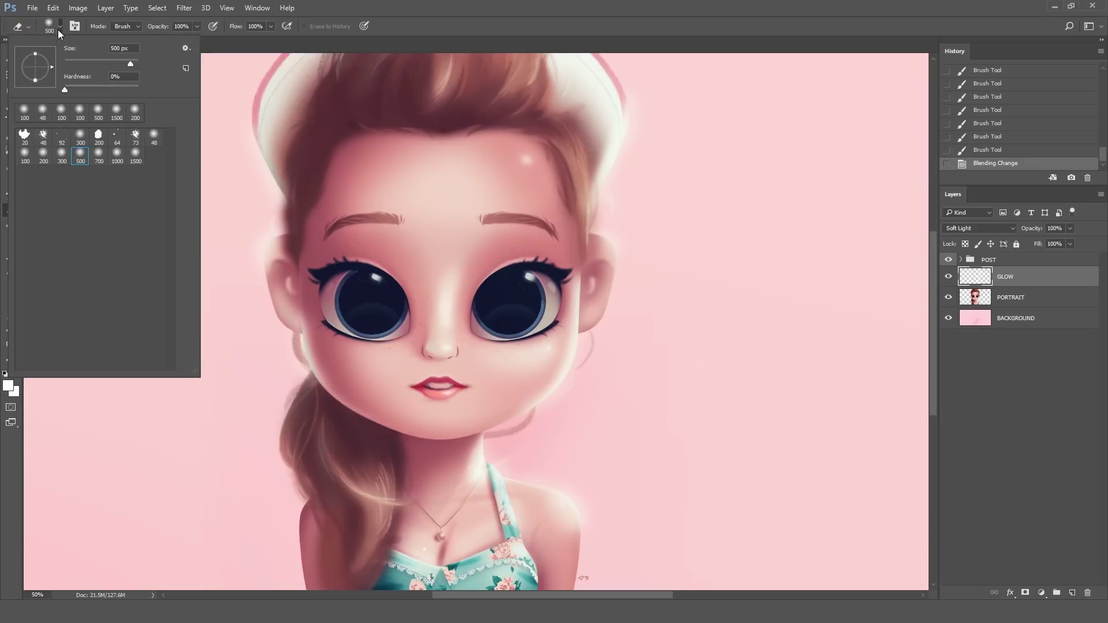
click(43, 155)
click(508, 29)
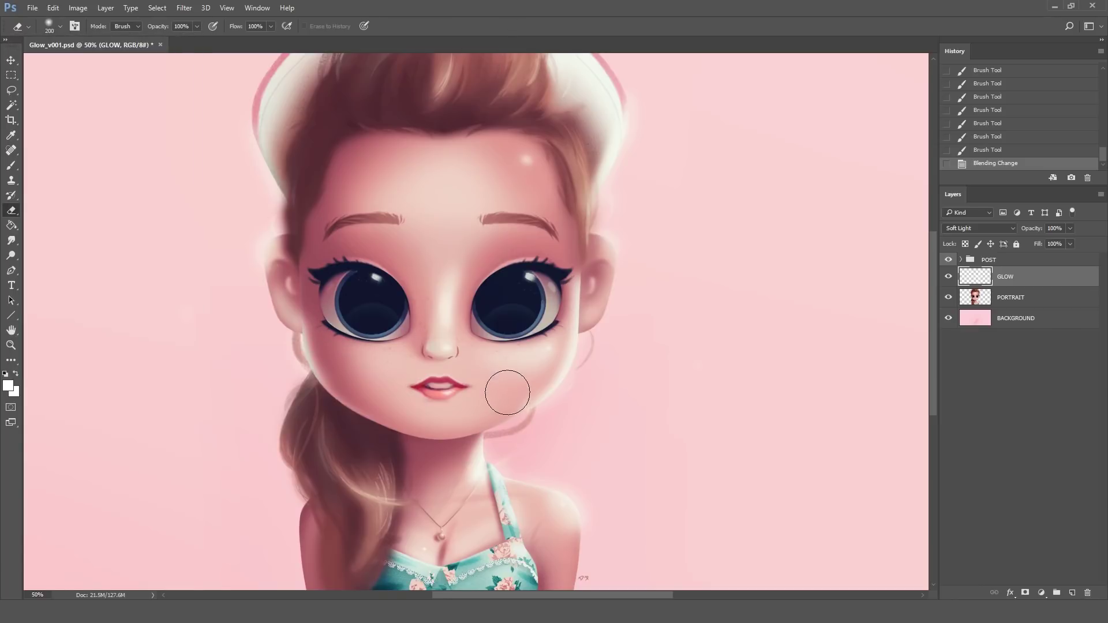
drag(507, 391, 543, 433)
mouse_move(600, 383)
mouse_down()
mouse_move(537, 435)
mouse_move(596, 400)
mouse_up()
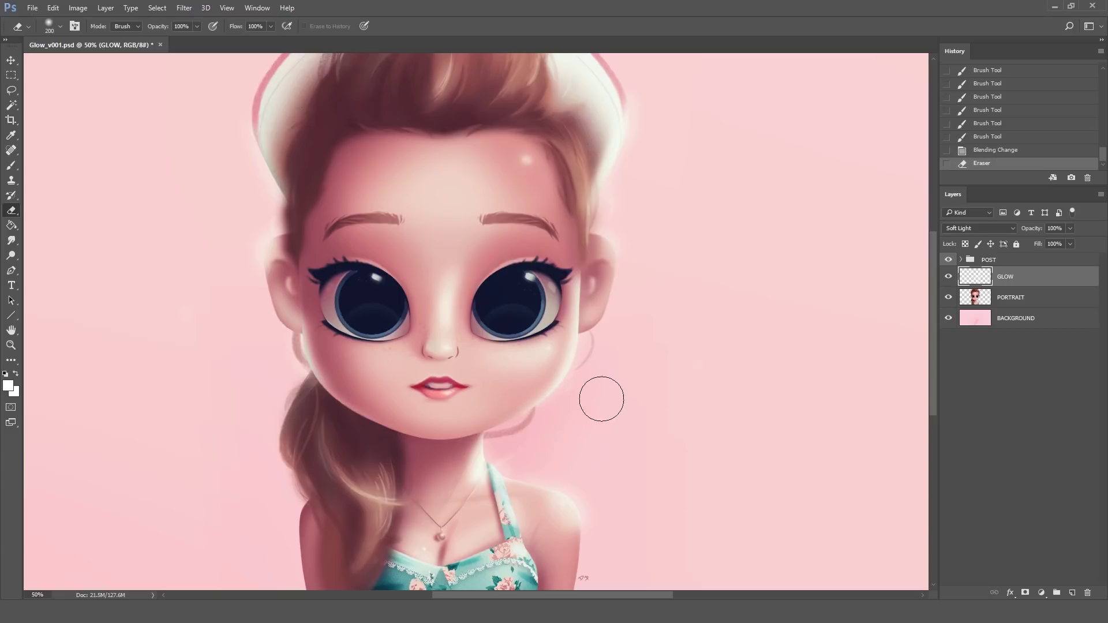
mouse_move(616, 210)
mouse_down()
mouse_move(640, 264)
mouse_move(636, 204)
mouse_move(612, 214)
mouse_move(631, 213)
mouse_move(646, 166)
mouse_move(649, 68)
mouse_move(663, 116)
mouse_move(638, 190)
mouse_move(656, 87)
mouse_move(672, 113)
mouse_up()
drag(419, 58, 486, 113)
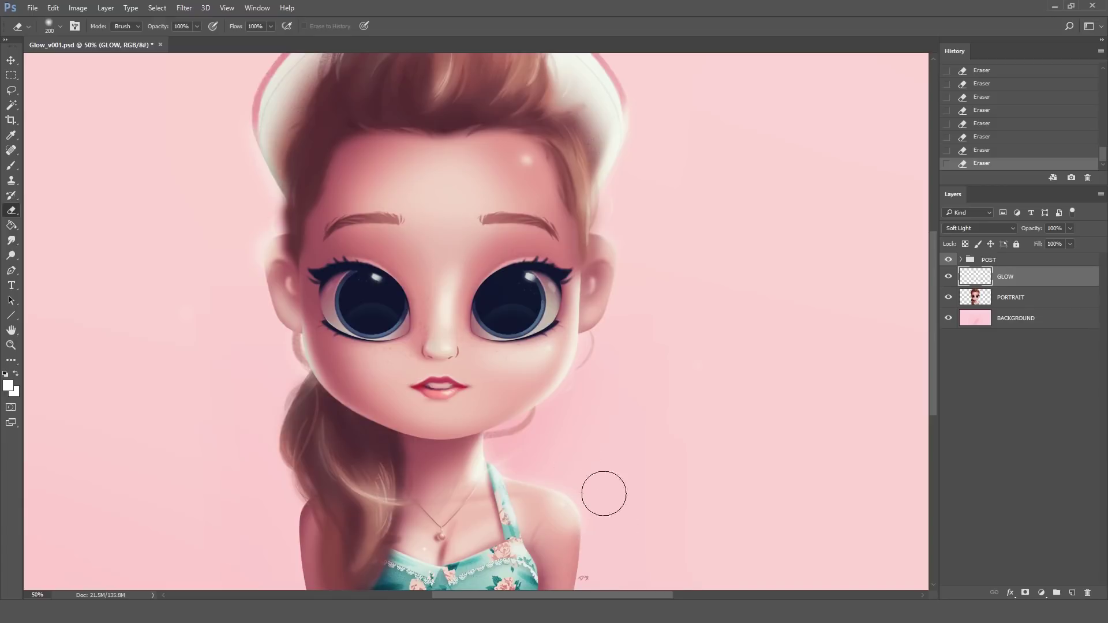
- Compare the portrait with and without the GLOW layer, and set the layer's opacity to 92%
click(948, 276)
click(948, 277)
click(948, 277)
click(948, 277)
click(948, 278)
click(948, 278)
click(948, 277)
click(949, 277)
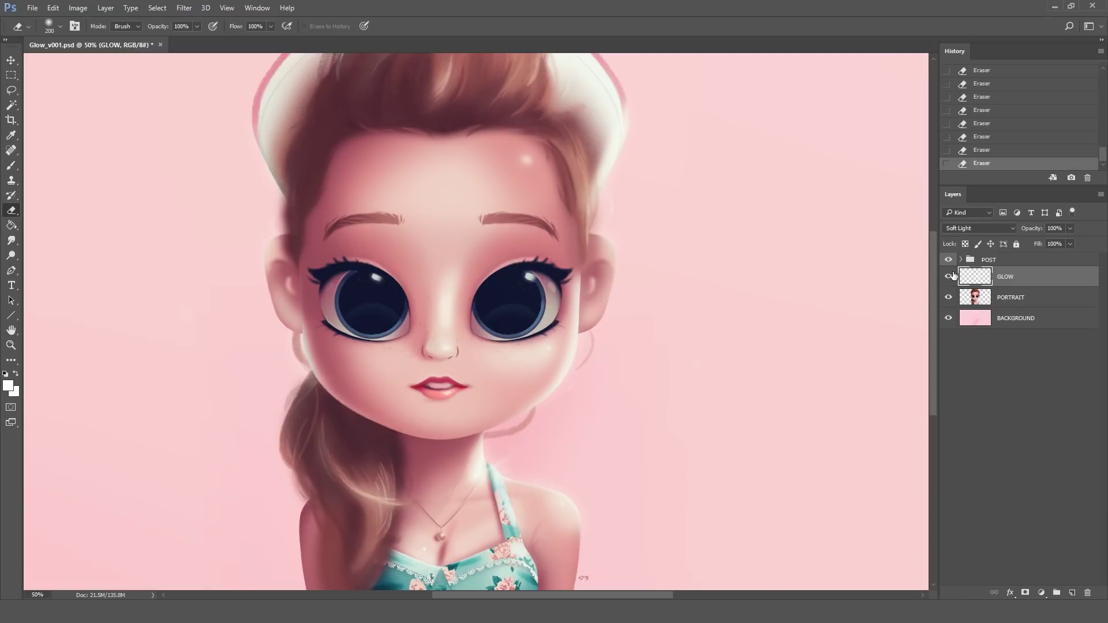
click(949, 278)
click(948, 277)
drag(1057, 244, 1073, 246)
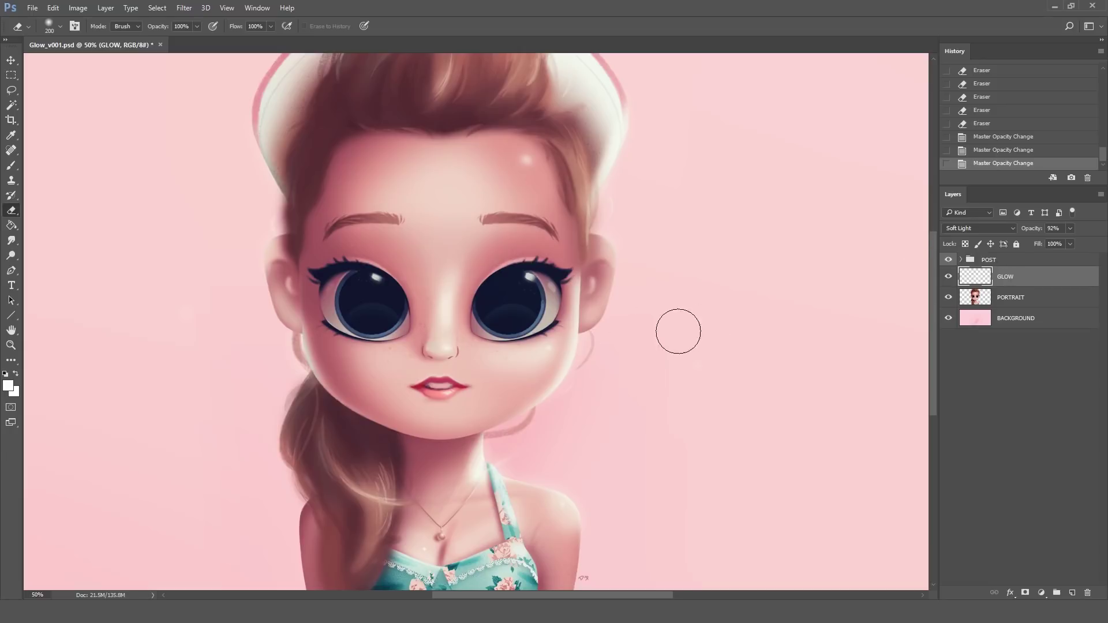
- Create a layer named DUST above GLOW and choose the 92 px AirDust brush for painting
click(1073, 593)
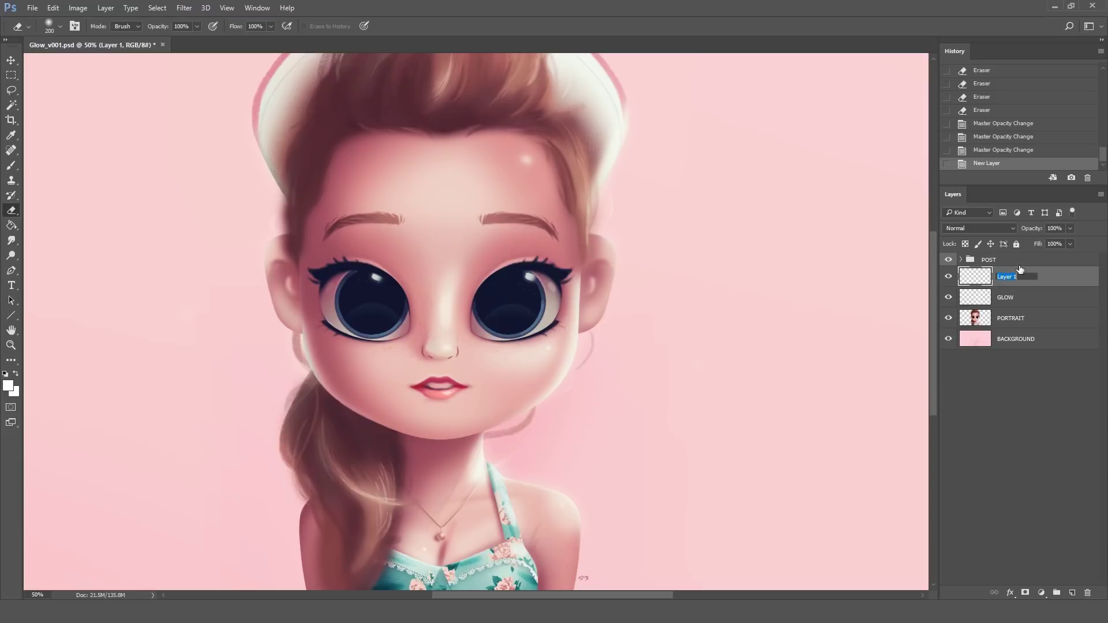
key(Return)
click(11, 165)
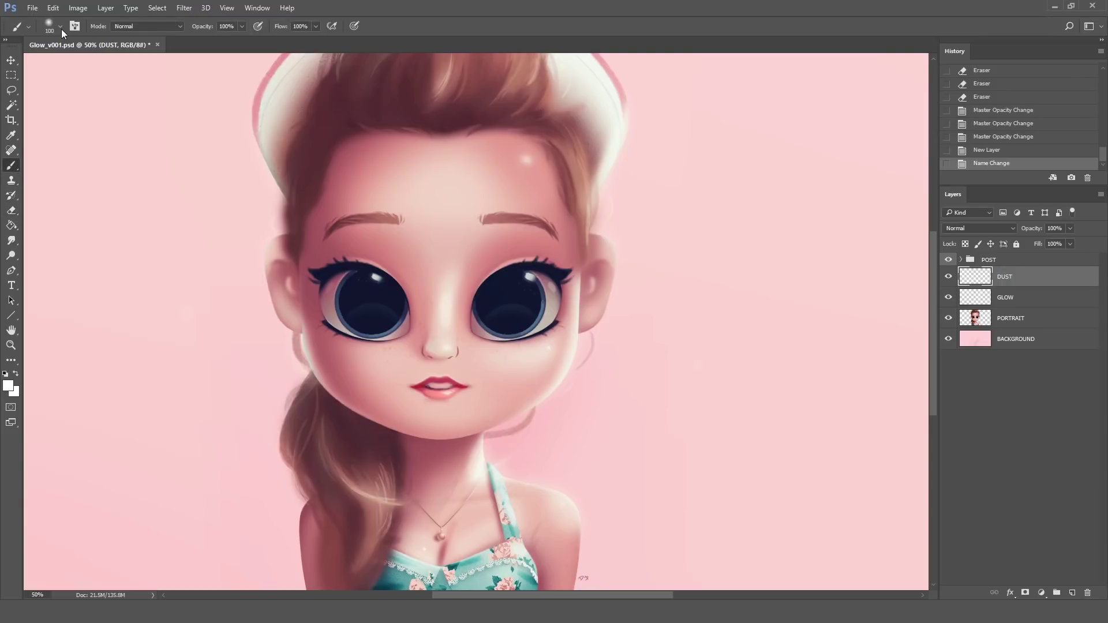
click(60, 26)
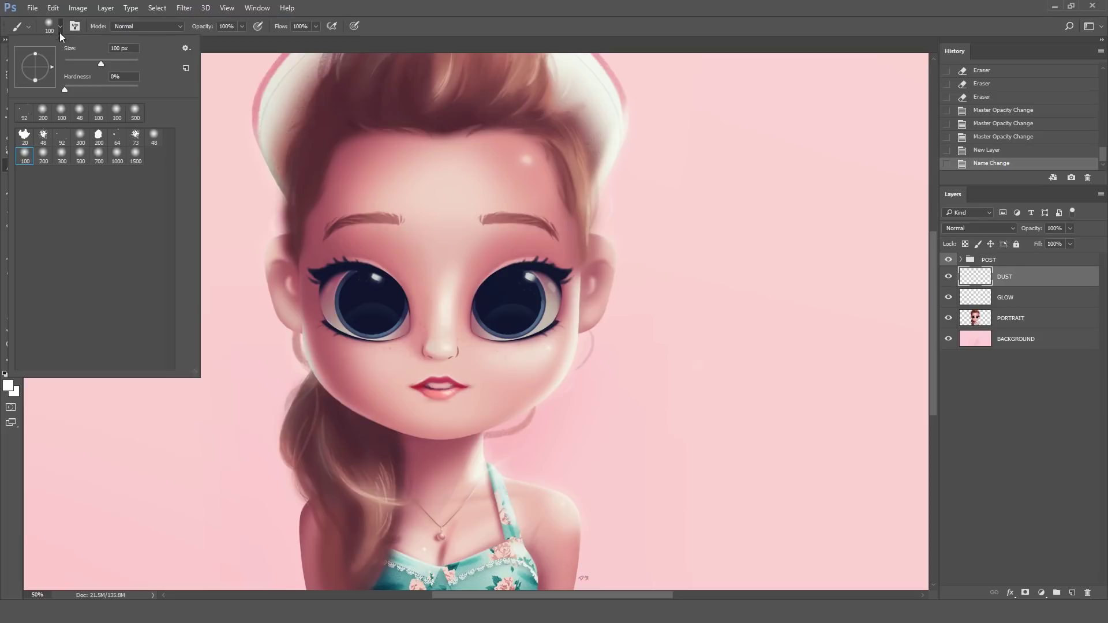
click(62, 137)
click(596, 33)
- Try the dust brush beside the portrait in a dark colour sampled from the eye, and undo the stroke
alt+click(501, 294)
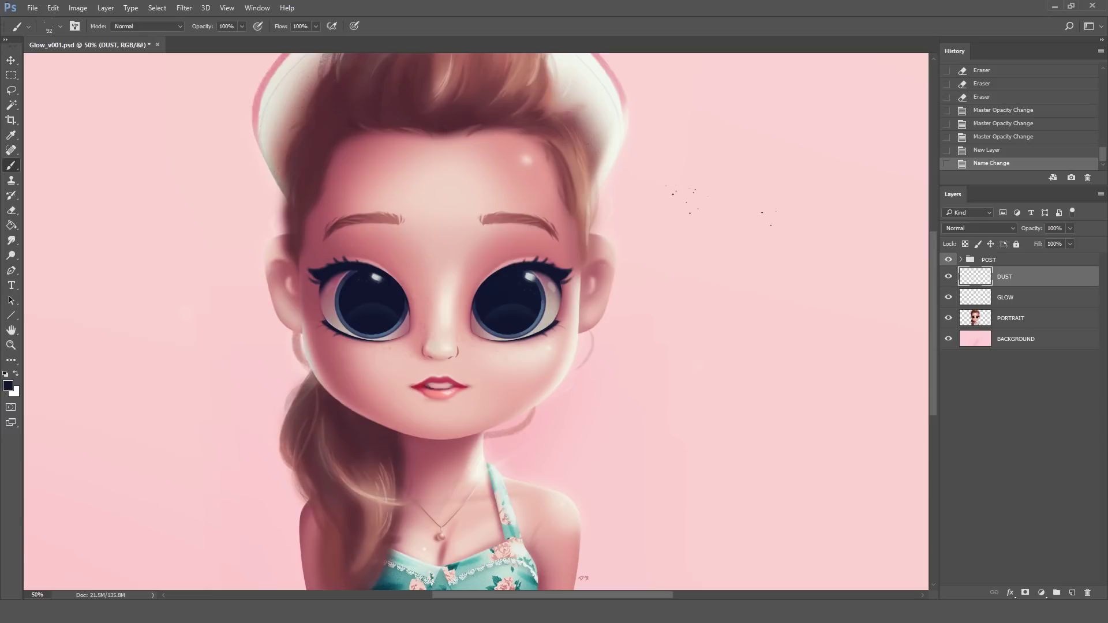
drag(759, 483, 762, 483)
key(ctrl+z)
- Paint fine dust specks along the jaw, shoulder, neck strap and hat's edge, using light colours sampled from the glowing areas
alt+click(577, 346)
click(536, 405)
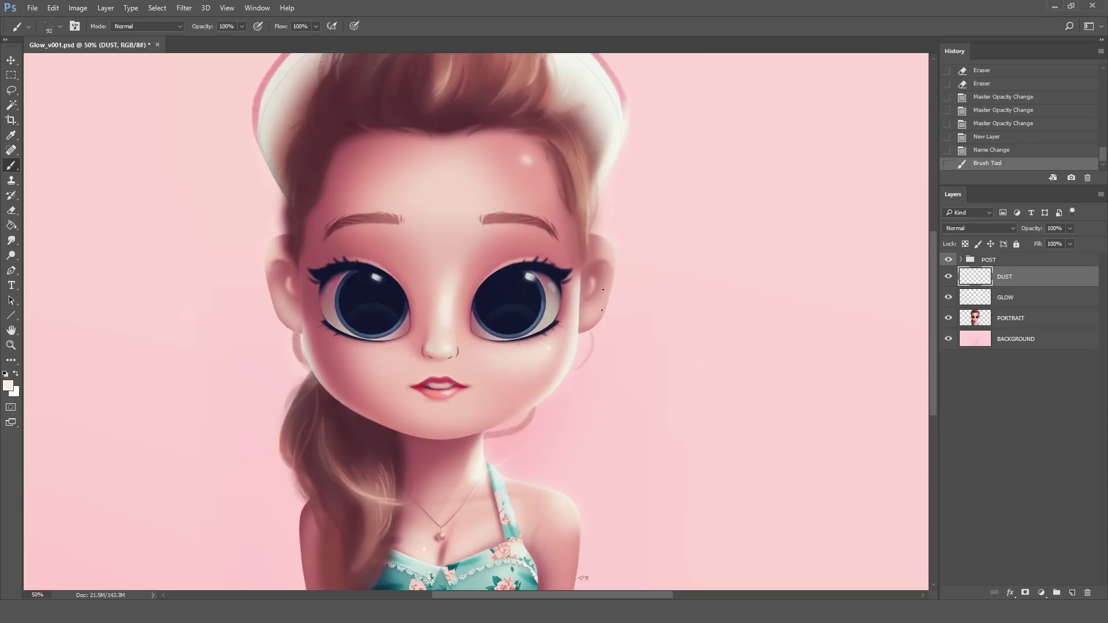
click(571, 505)
click(579, 524)
click(498, 489)
click(488, 467)
click(620, 139)
alt+click(617, 144)
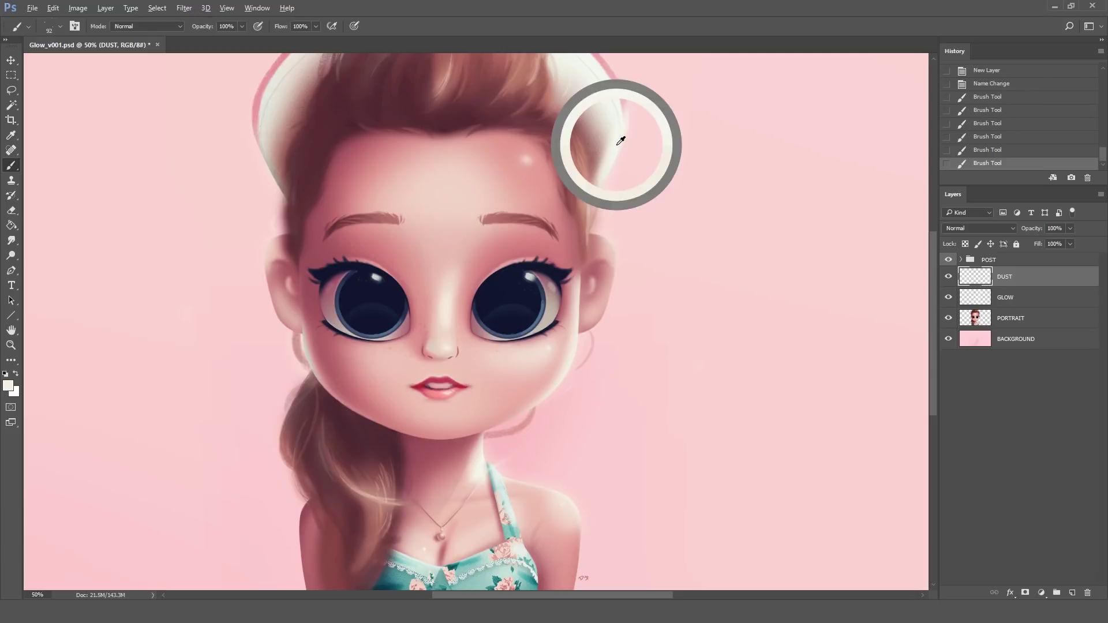
click(626, 132)
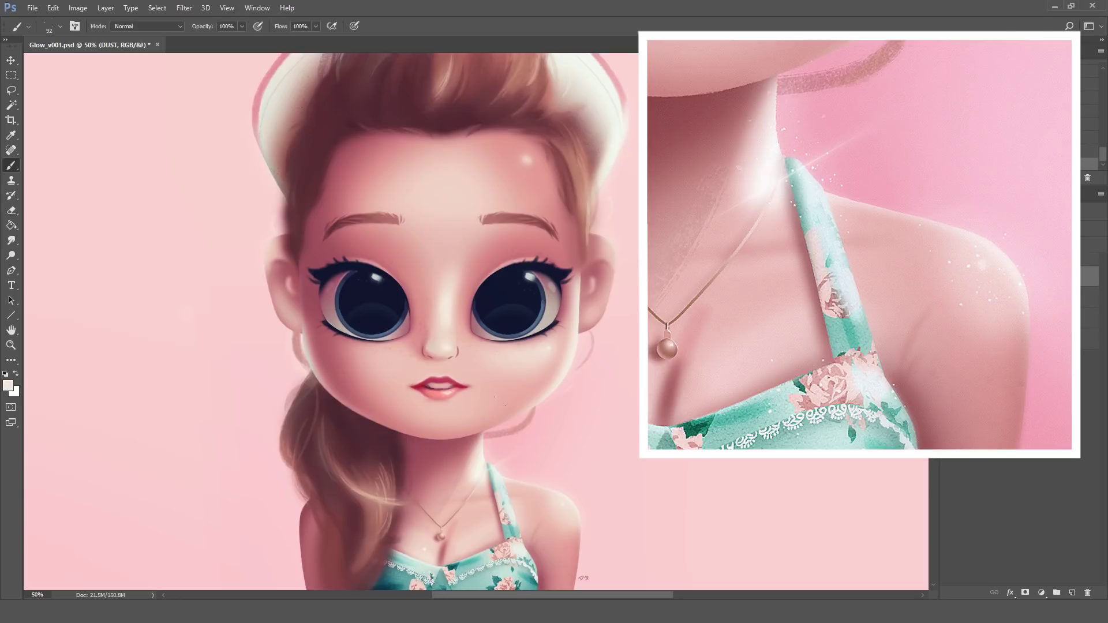
- Dab fine dust specks along both outer edges of the face at cheek height
alt+click(569, 370)
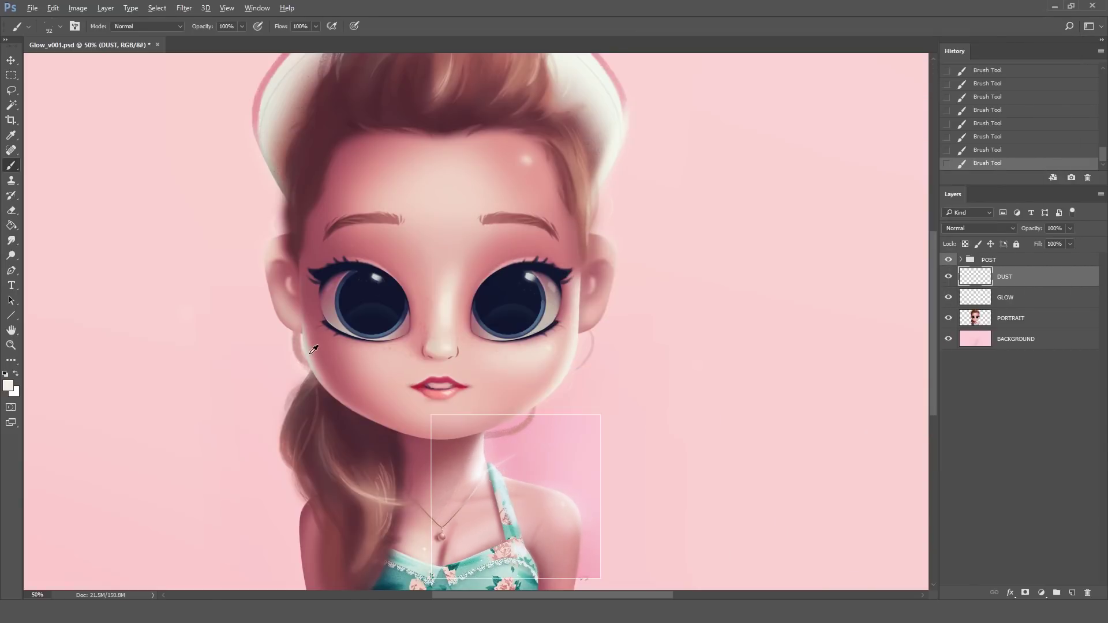
click(310, 347)
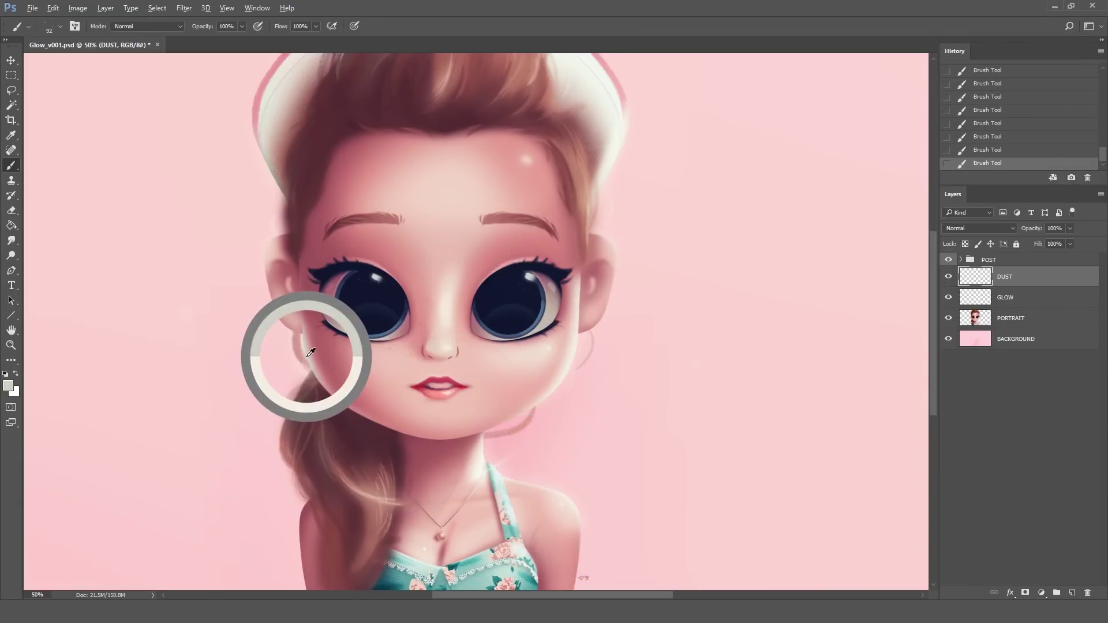
- Set the paint colour to off-white RGB 238, 237, 231 and dab dust over the shoulder, nose bridge, forehead and hair beside the hat
click(9, 388)
click(724, 227)
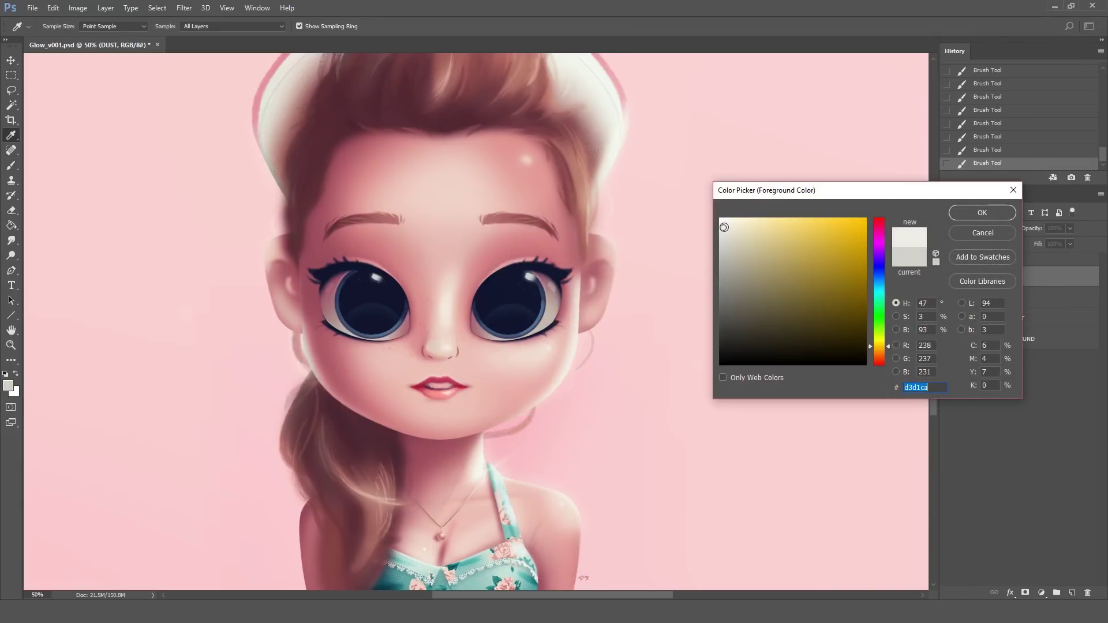
click(973, 215)
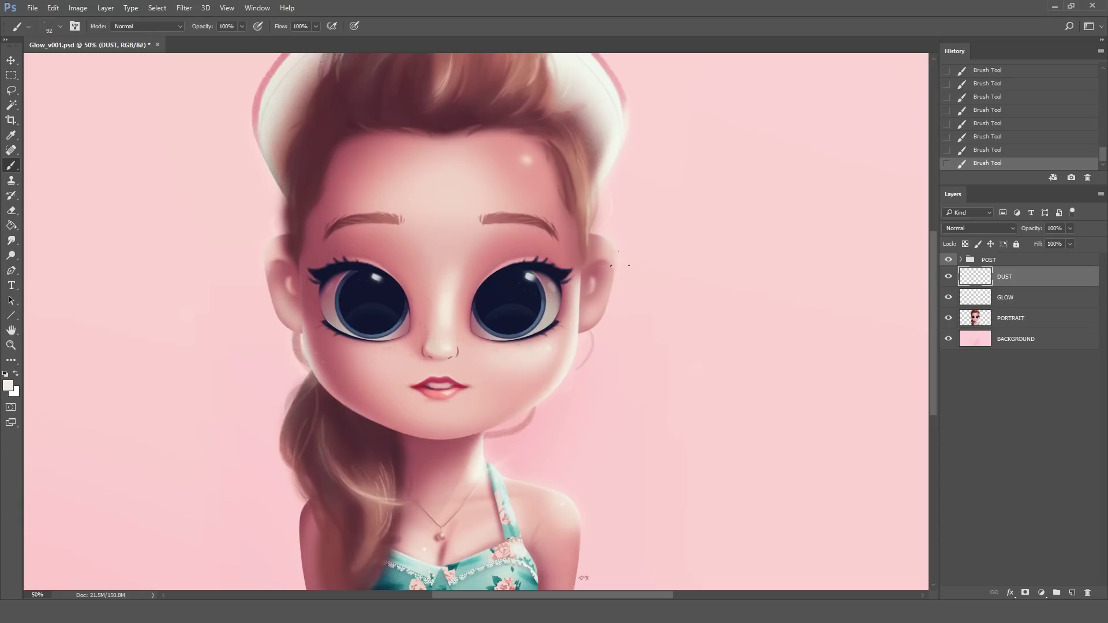
click(570, 492)
alt+click(443, 298)
click(542, 162)
alt+click(565, 82)
- Erase excess dust on the cheek above the ponytail, using a soft round 200 px Eraser
key(e)
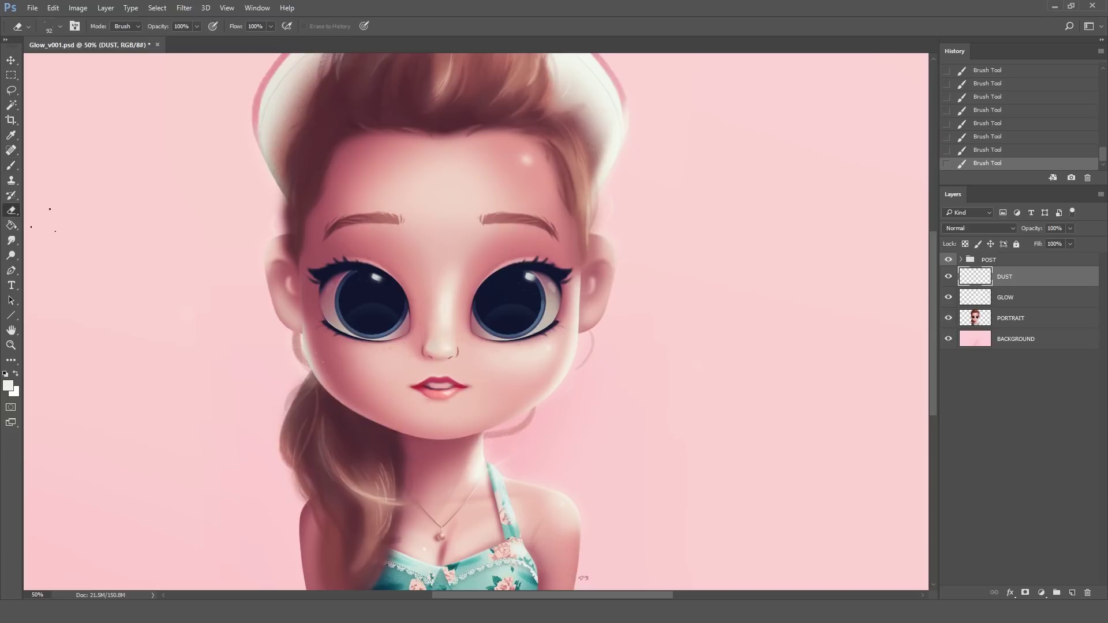
click(51, 29)
click(43, 156)
click(333, 359)
click(334, 359)
click(333, 357)
click(340, 355)
click(339, 342)
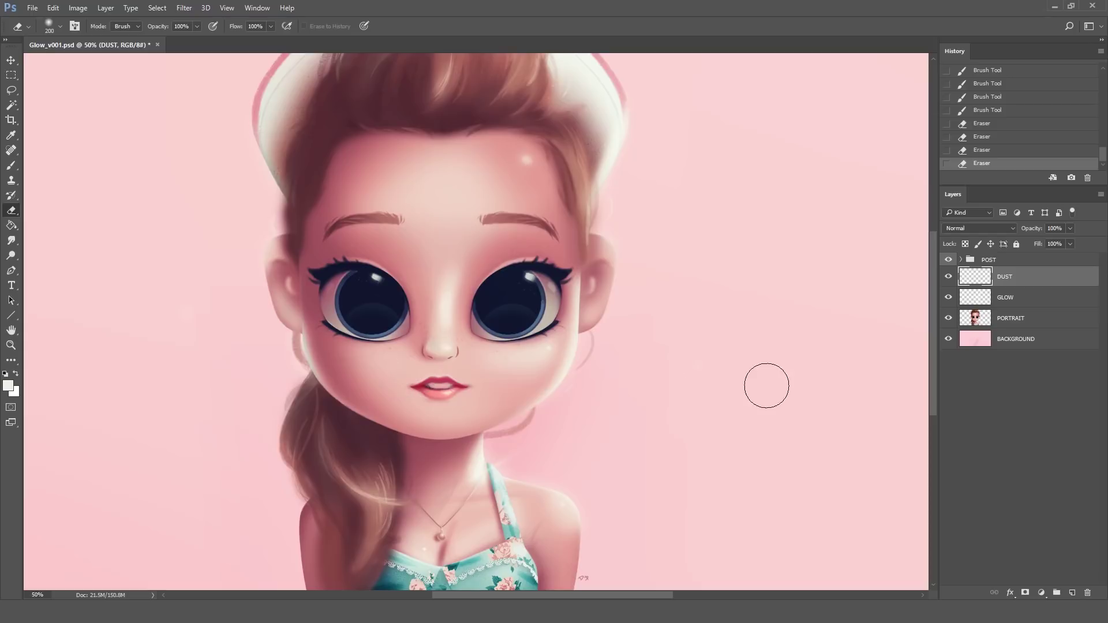